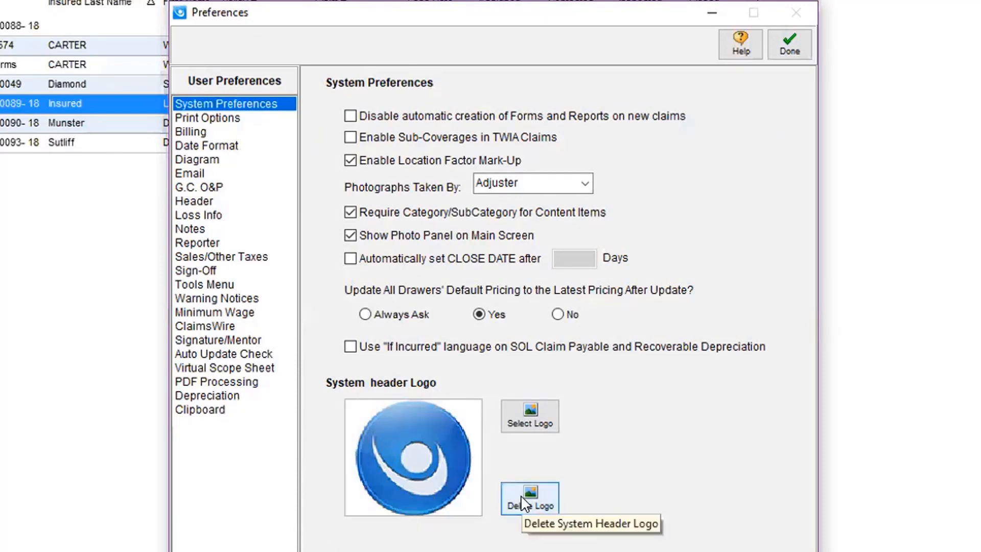
Load Simsol_Icon.bmp from the Desktop as the system header logo.
left_click(522, 419)
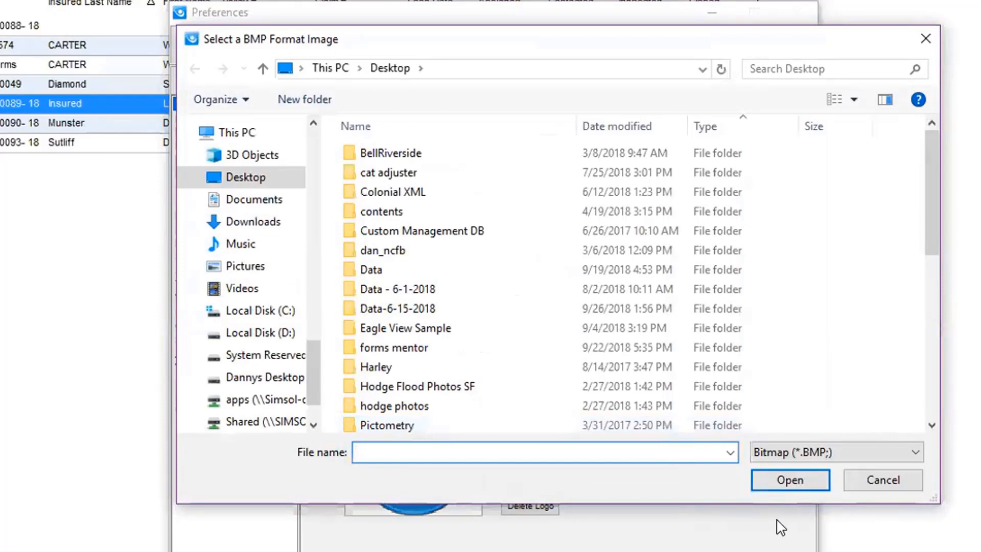
left_click(290, 176)
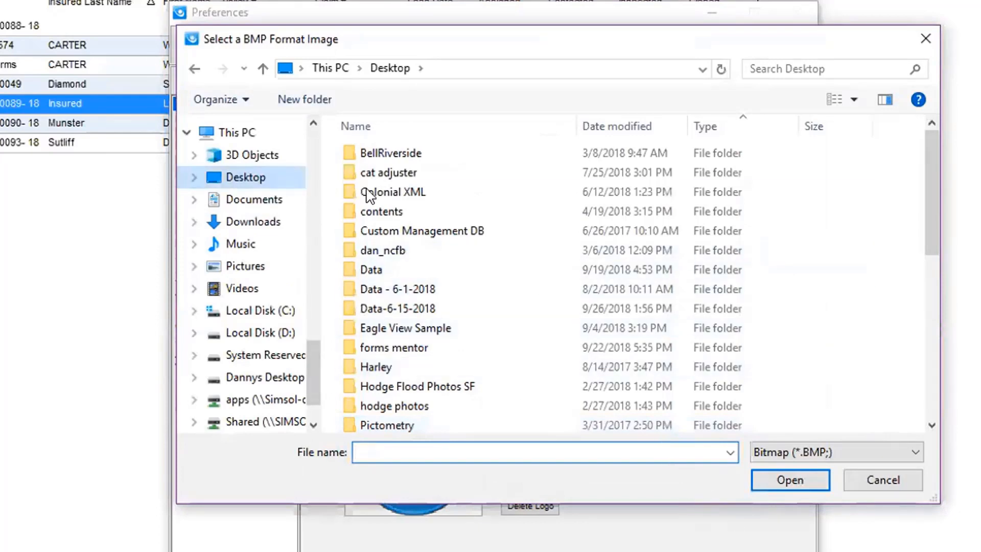
left_click(932, 424)
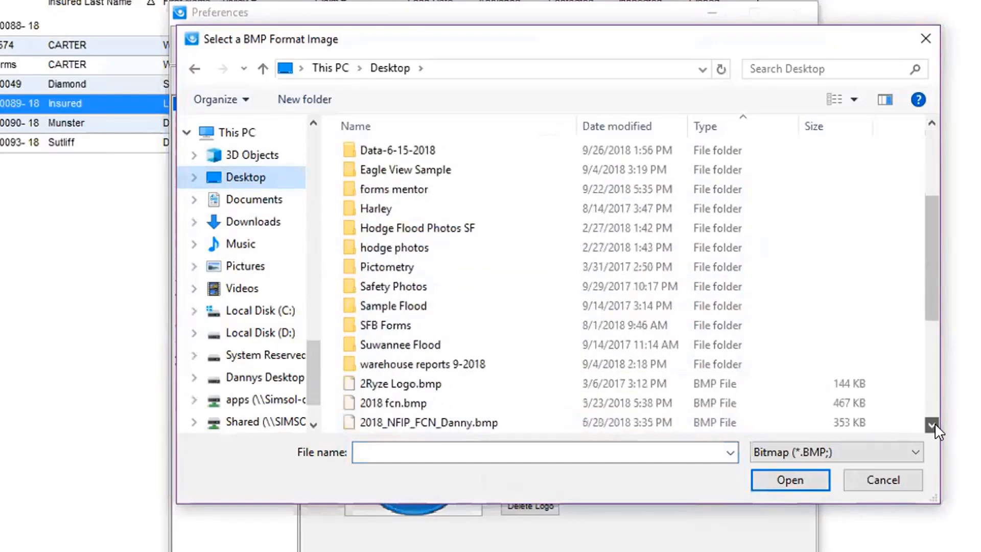
left_click(931, 424)
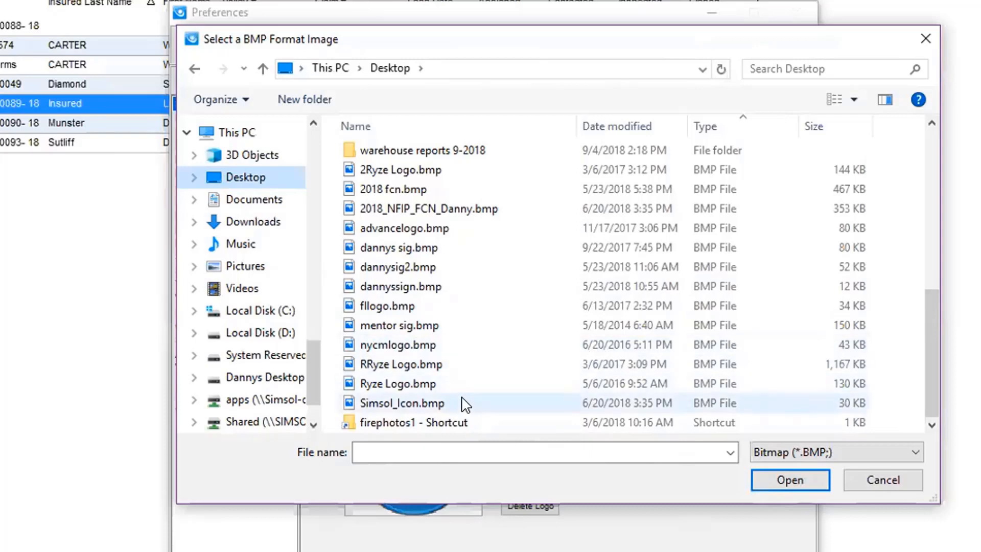
double_click(409, 404)
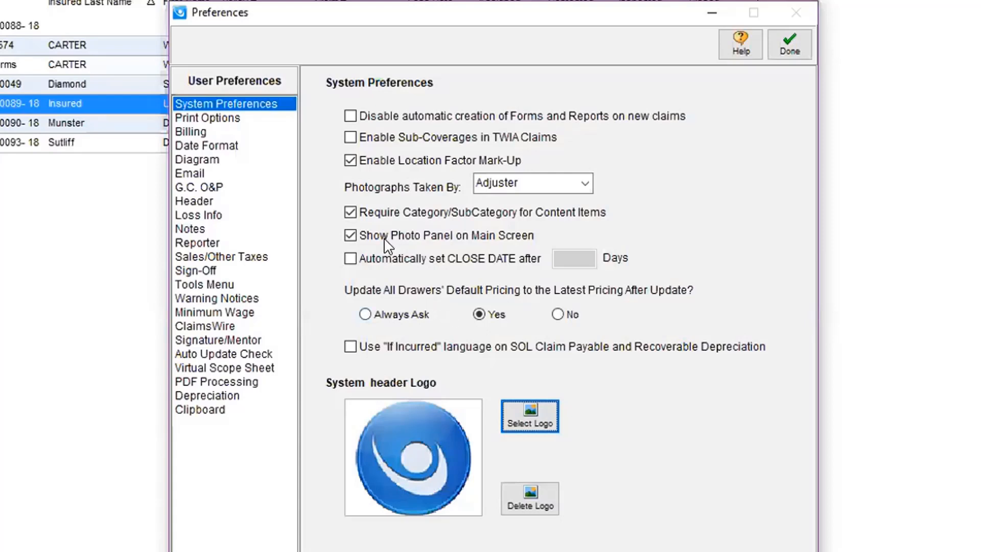
Review the Print Options and Date Format preferences.
left_click(192, 119)
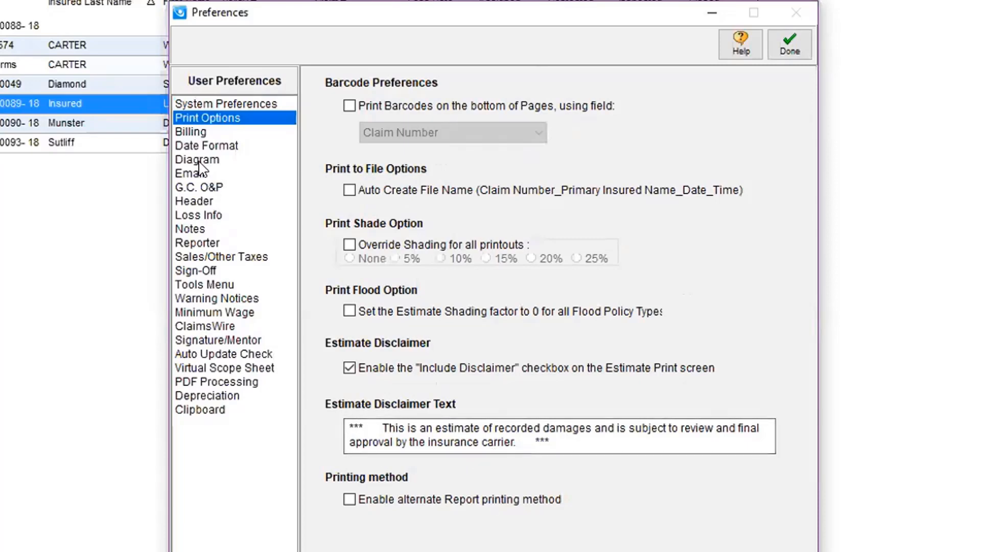
left_click(186, 139)
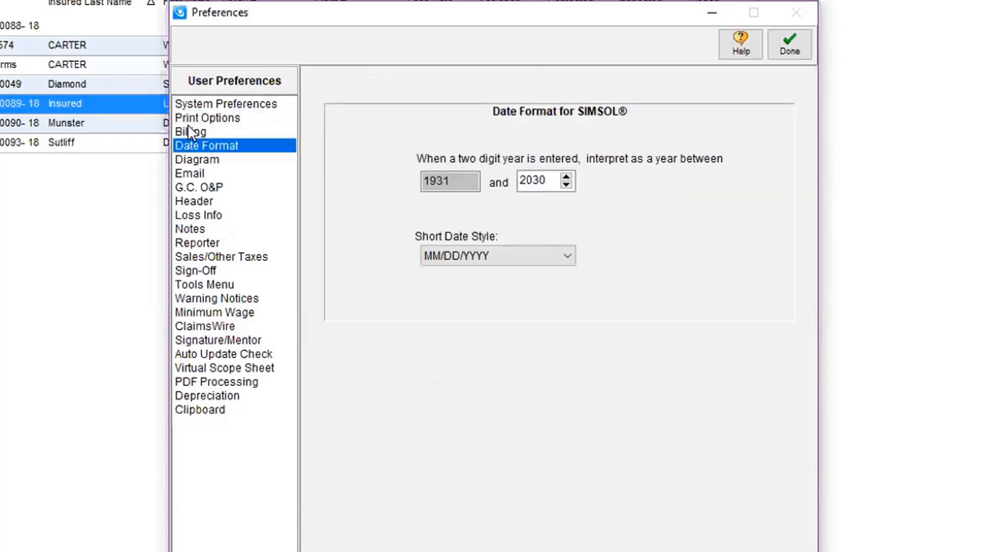
Enter "Thank You for the Assignment" as the default invoice notes in the Billing preferences.
left_click(188, 127)
left_click(368, 137)
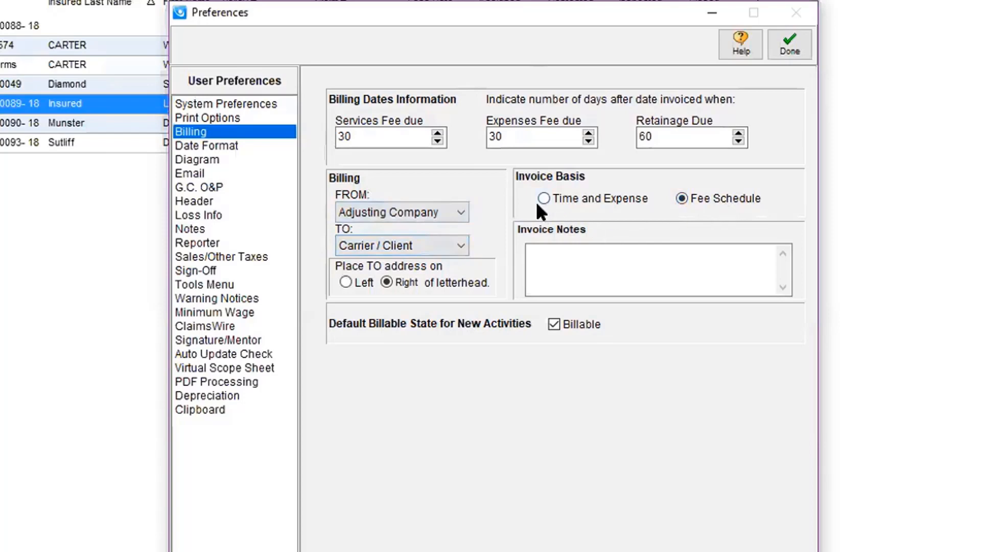
left_click(544, 256)
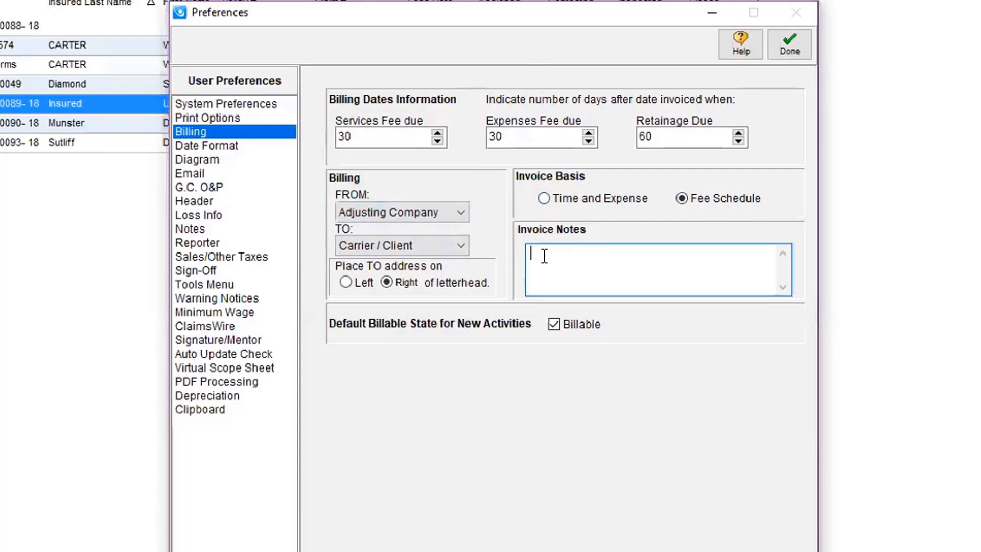
type("Th")
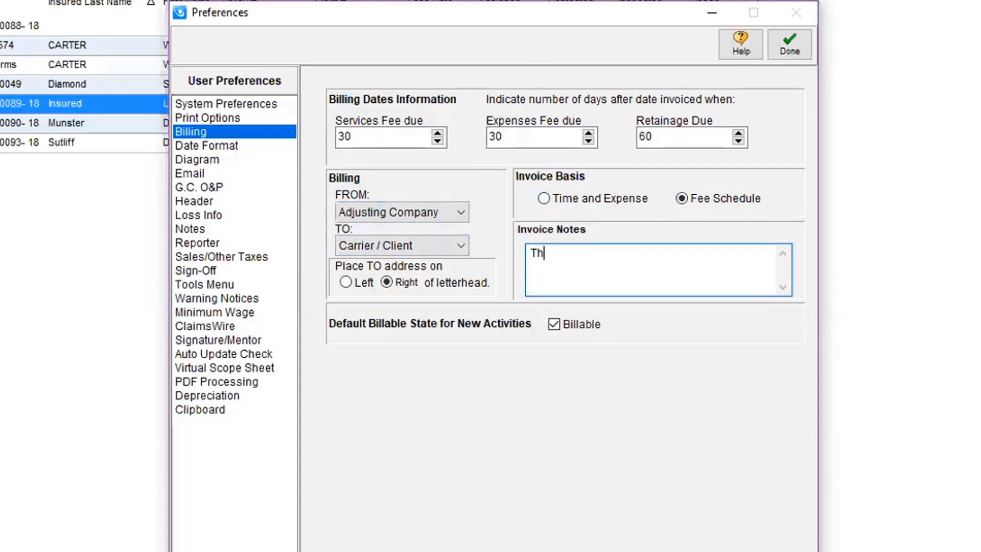
type("ank You for the ")
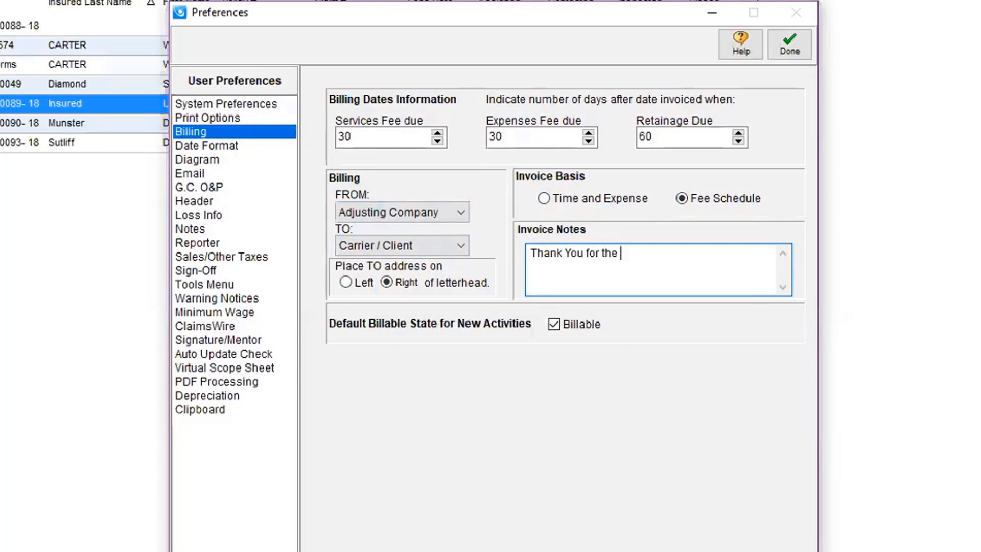
type("Assignment")
Review the Diagram, Email, G.C. O&P and Header preferences in turn.
left_click(205, 163)
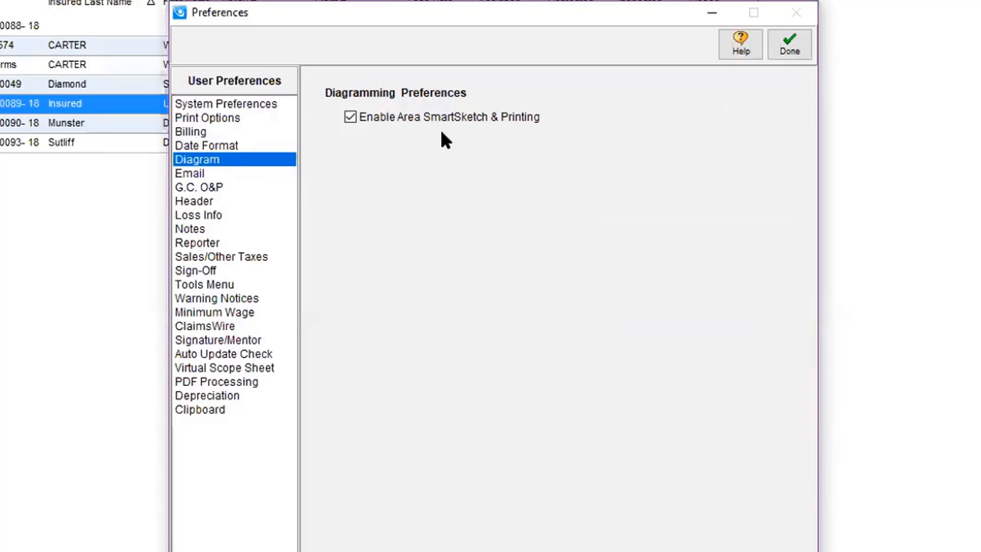
left_click(199, 175)
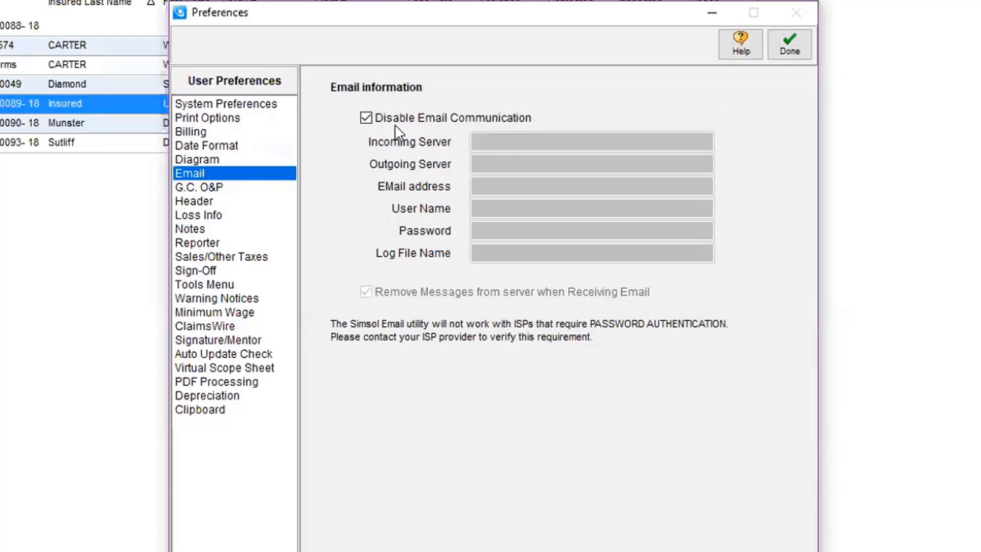
left_click(205, 185)
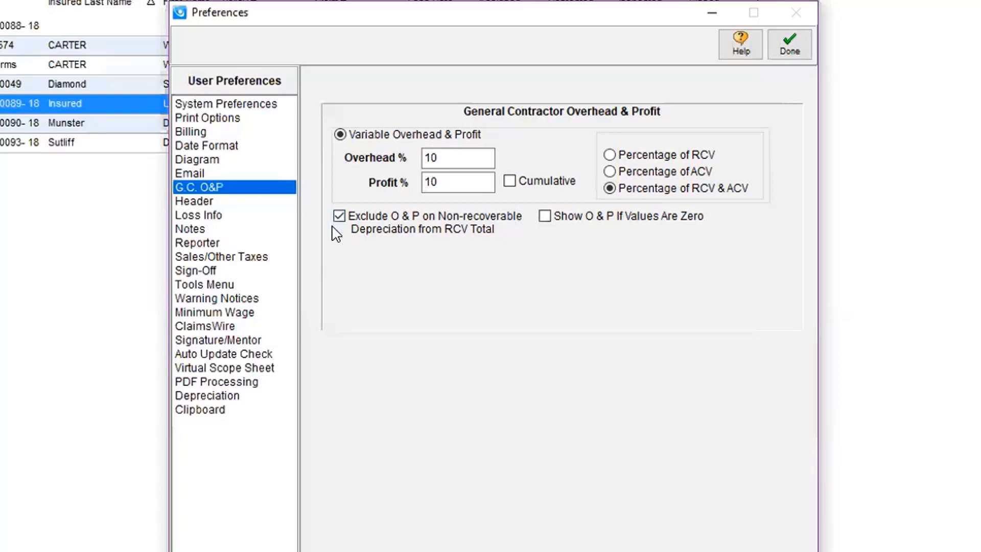
left_click(189, 200)
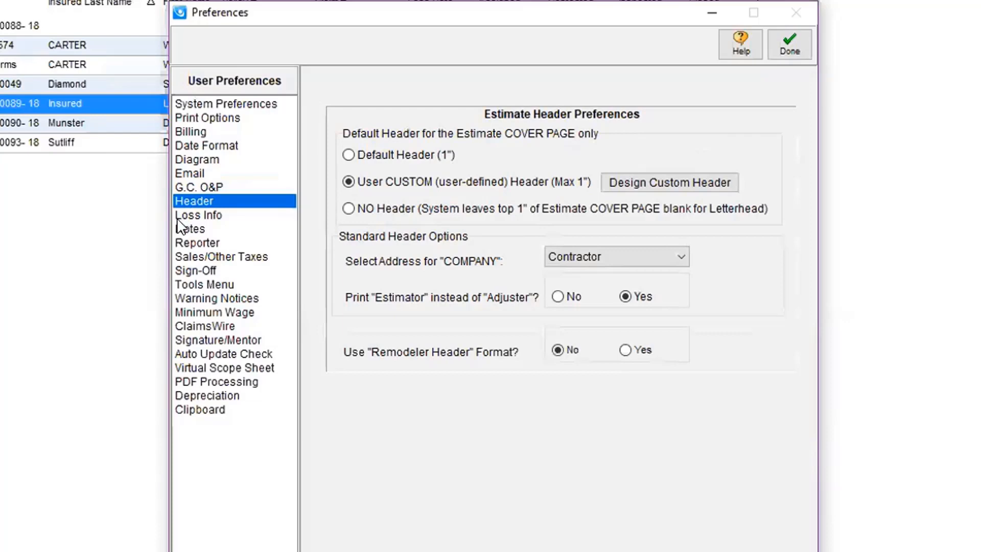
Clear the default carrier/client in the Loss Info preferences and set the adjusting company to Simsol Adjusting.
left_click(194, 216)
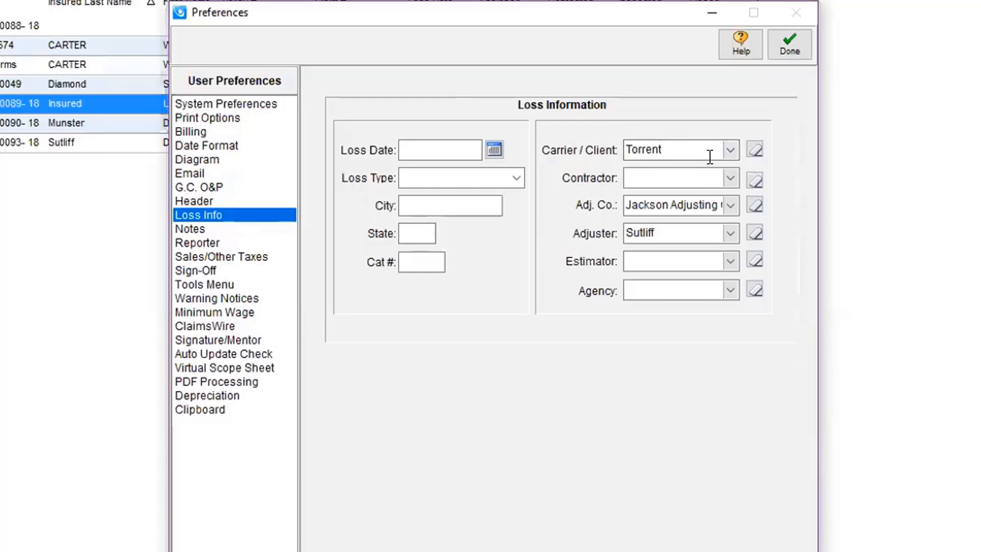
left_click(755, 149)
left_click(731, 206)
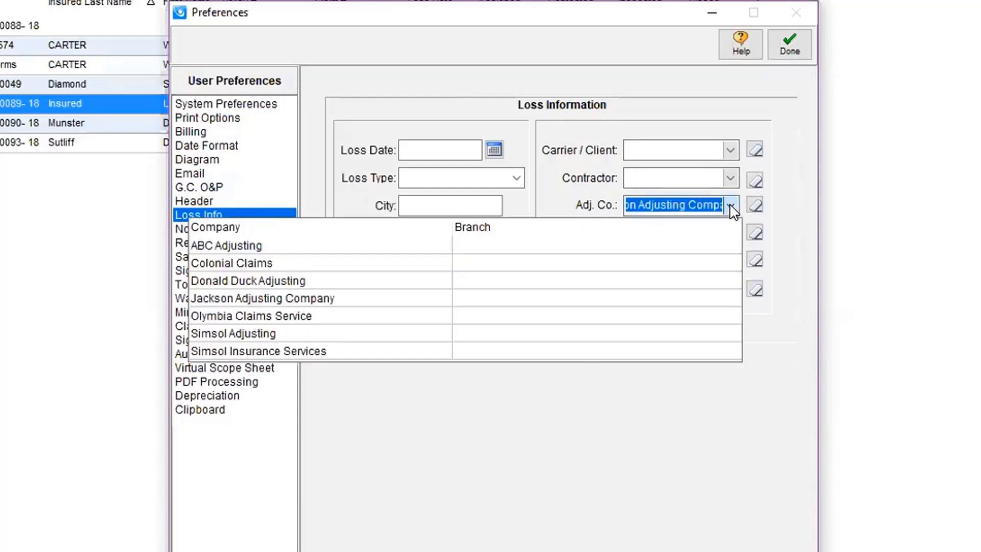
left_click(236, 337)
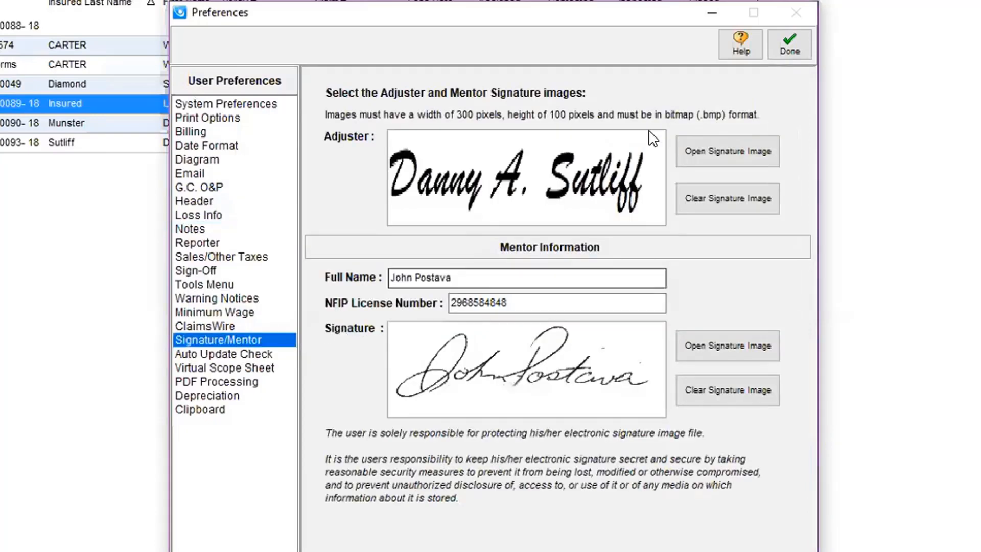
Clear the default adjuster in the Loss Info preferences and choose the adjuster again from the list of names.
left_click(235, 215)
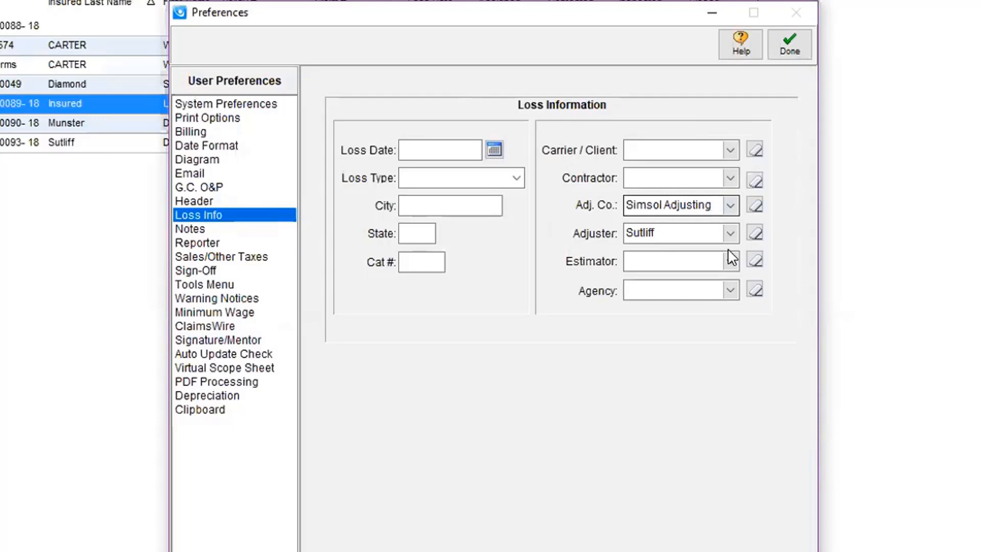
left_click(730, 233)
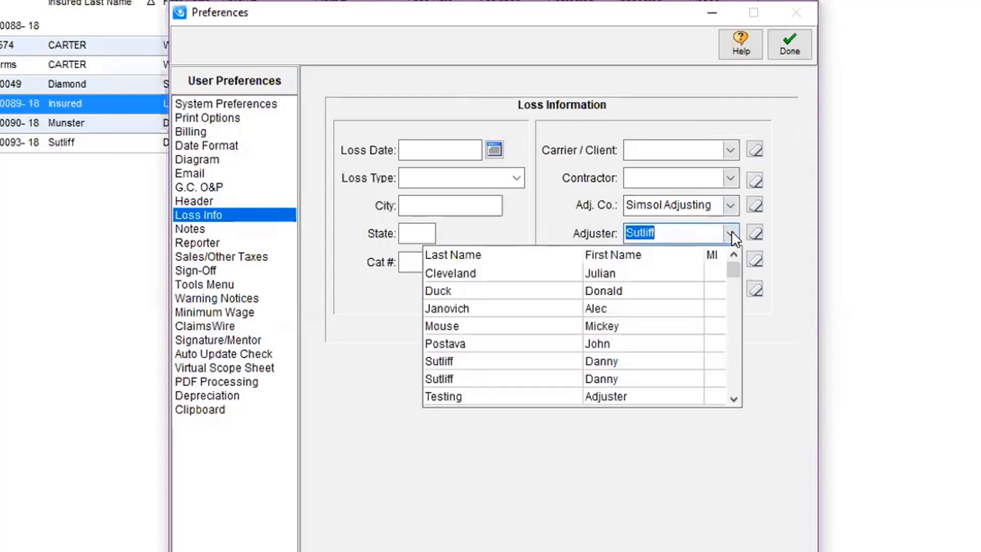
key("Delete")
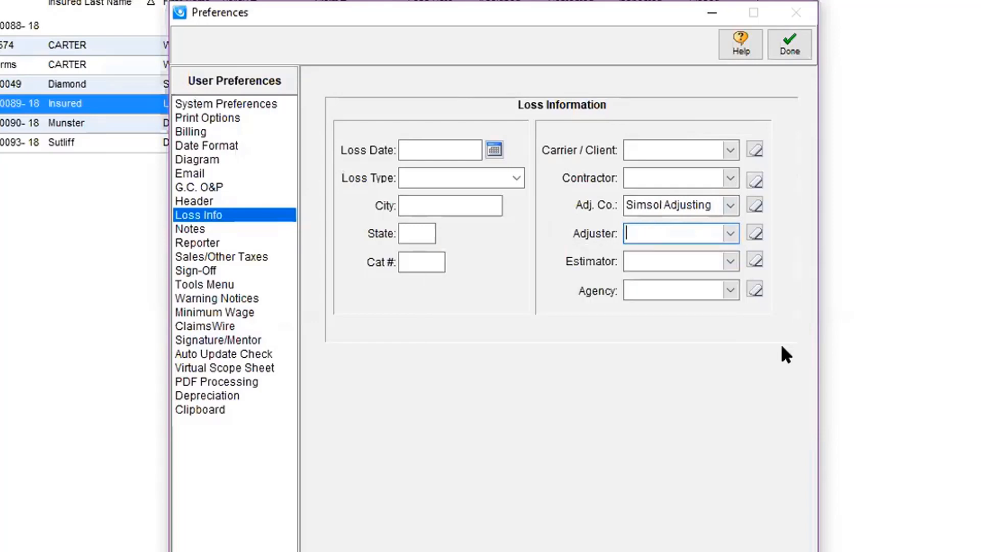
left_click(730, 233)
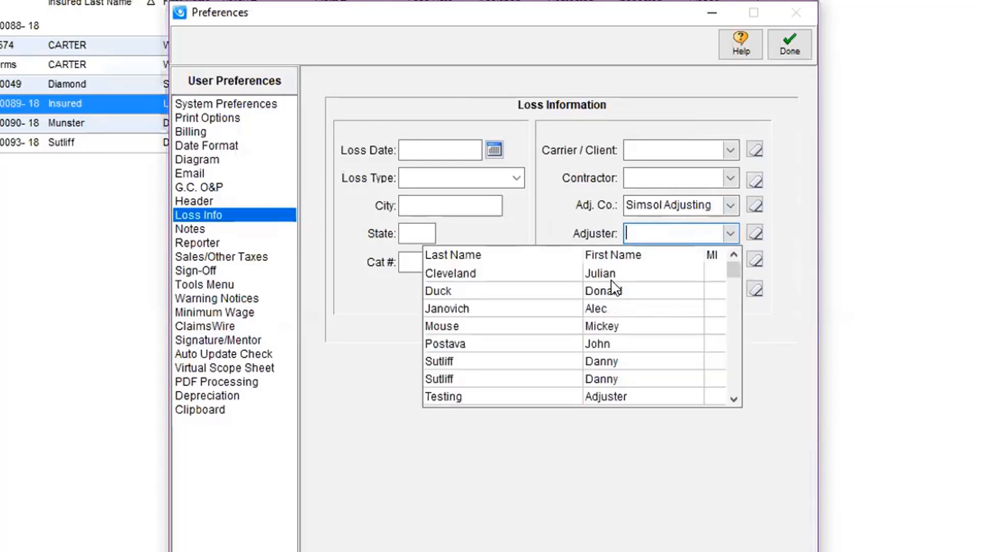
left_click(450, 361)
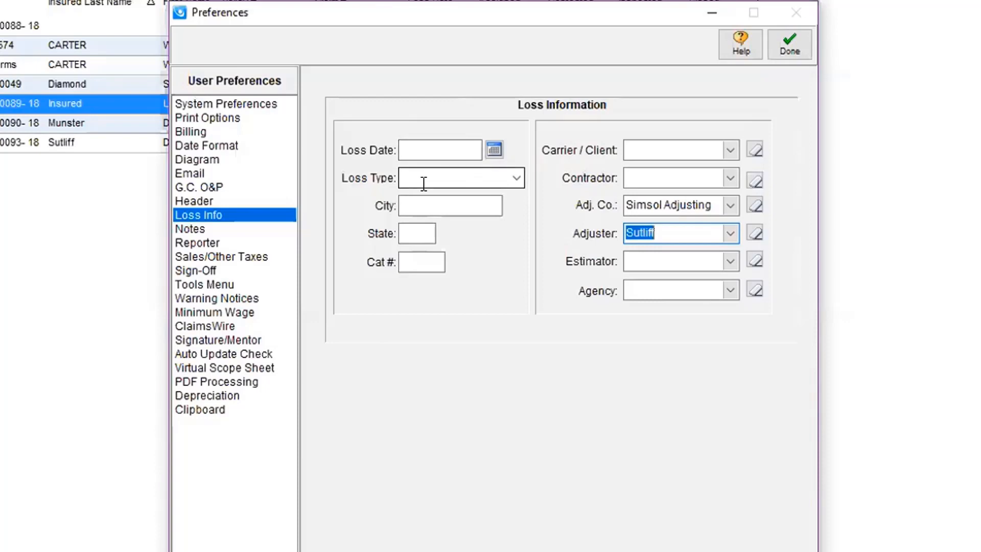
Check the available loss types without choosing one, and enter 823 as the default Cat # in Loss Info.
left_click(516, 178)
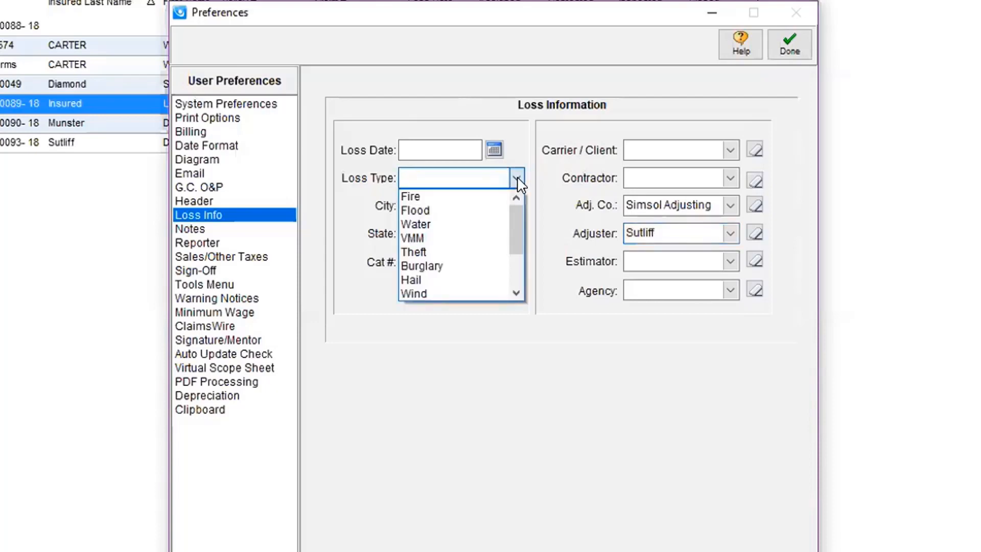
left_click(517, 178)
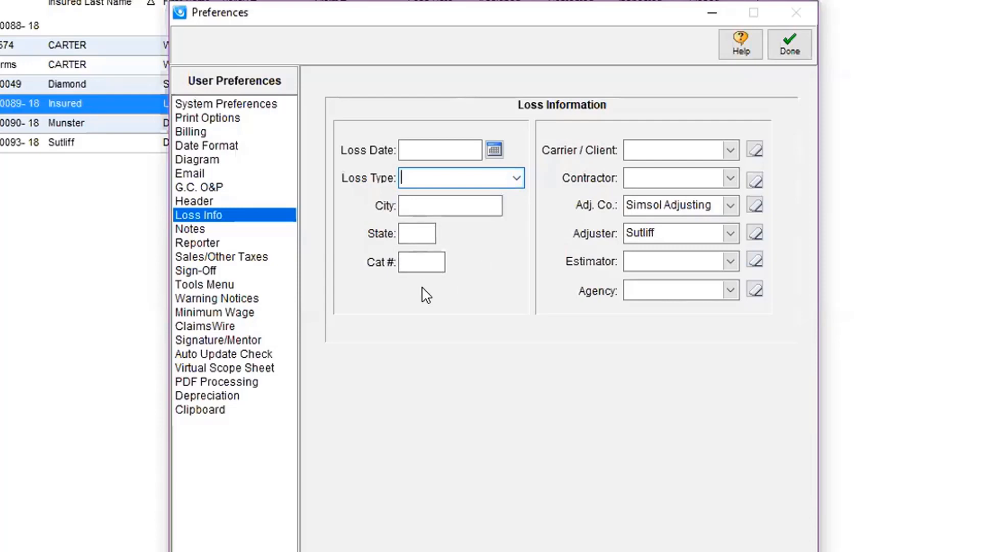
left_click(409, 260)
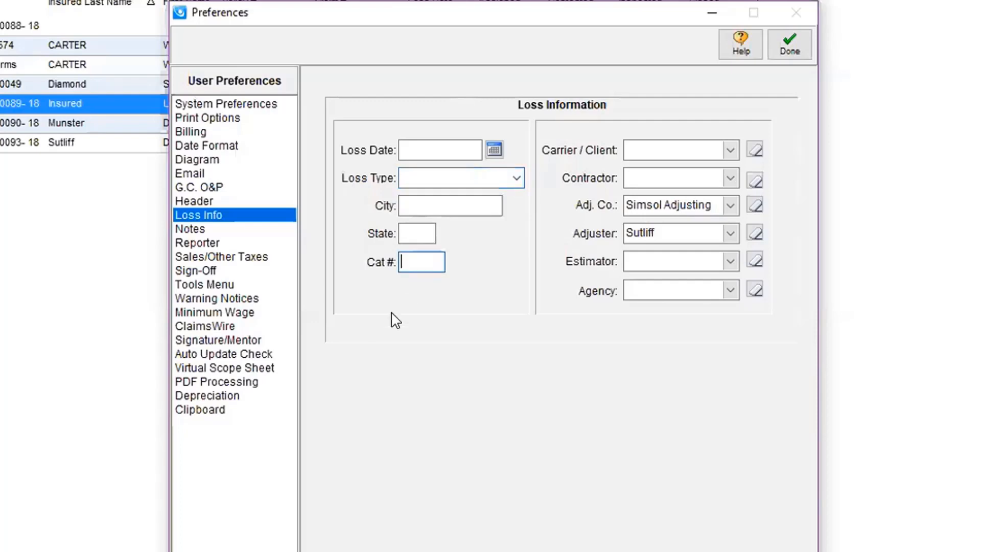
type("823")
Review the default estimate notes and reduce the bottom page margin in the Reporter preferences.
left_click(188, 230)
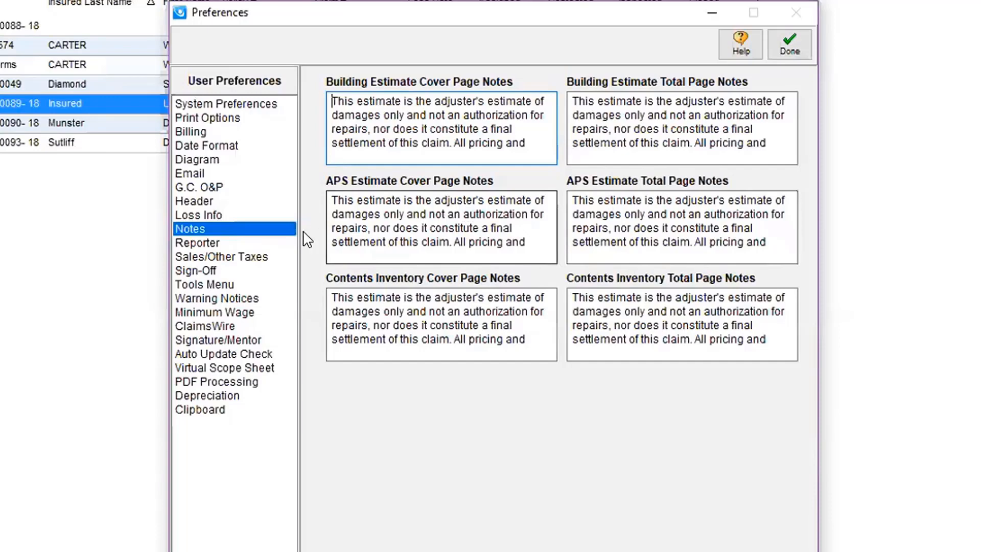
left_click(205, 245)
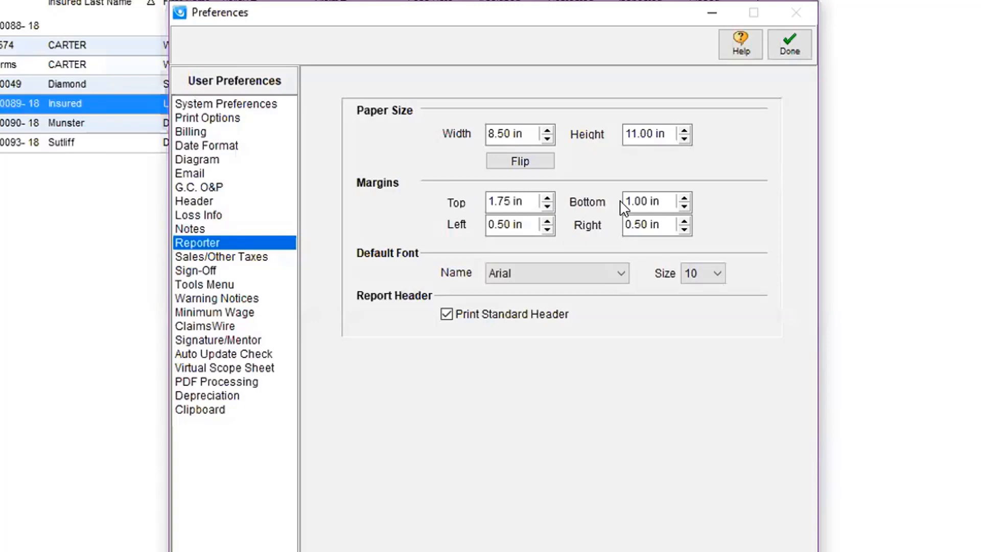
left_click(683, 205)
left_click(684, 205)
left_click(683, 205)
left_click(684, 206)
Review the Sales/Other Taxes and Warning Notices preferences.
left_click(199, 256)
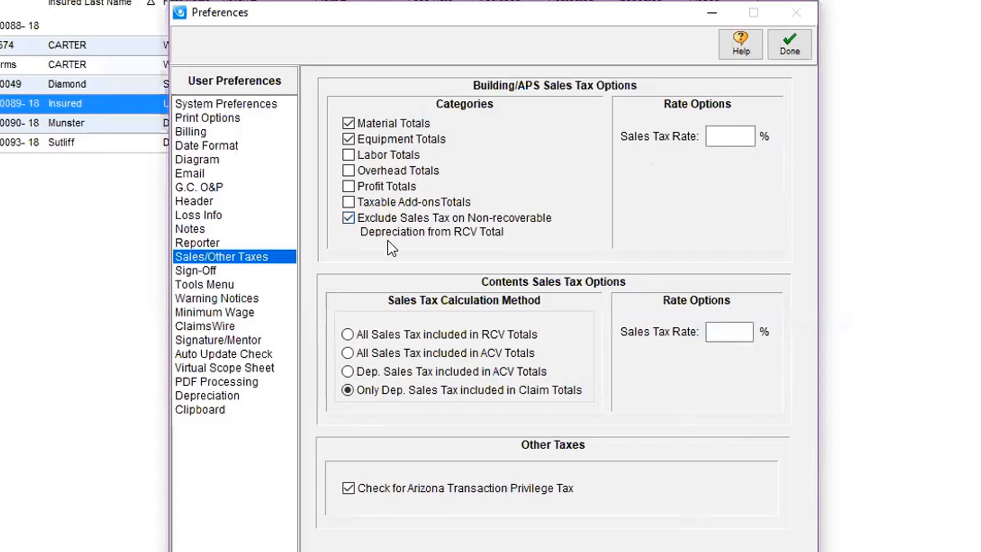
left_click(238, 299)
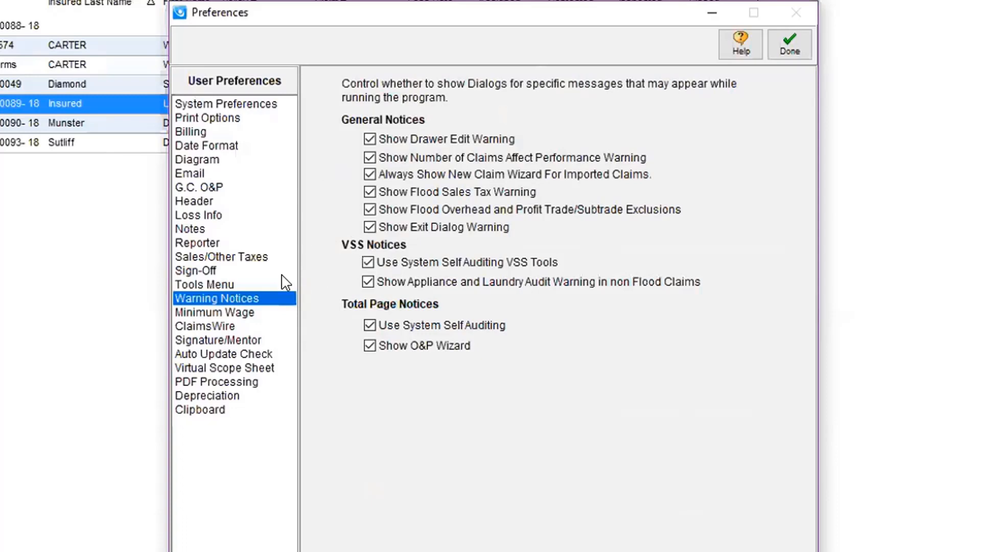
Set the current applicable minimum wage amount to $7.25 in the Minimum Wage preferences.
left_click(214, 311)
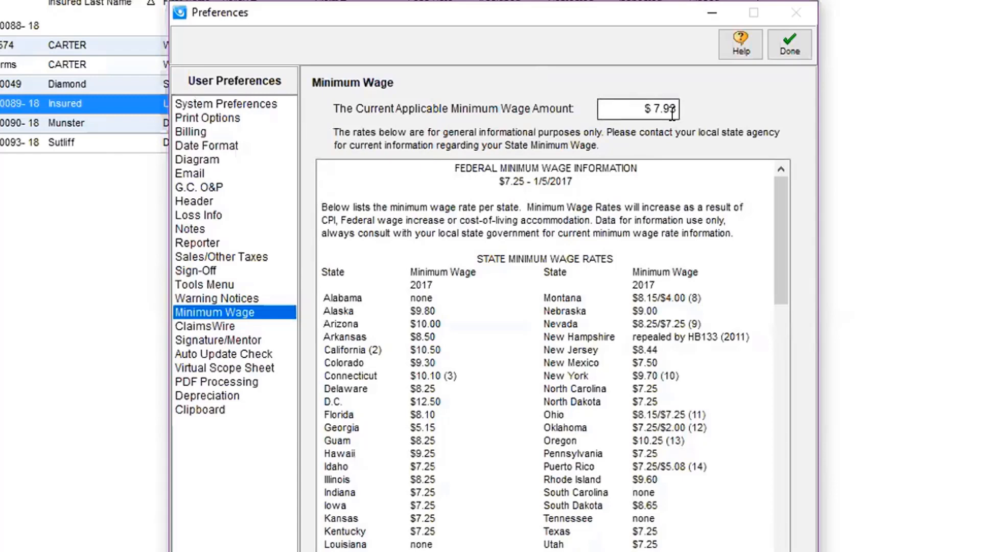
left_click(629, 106)
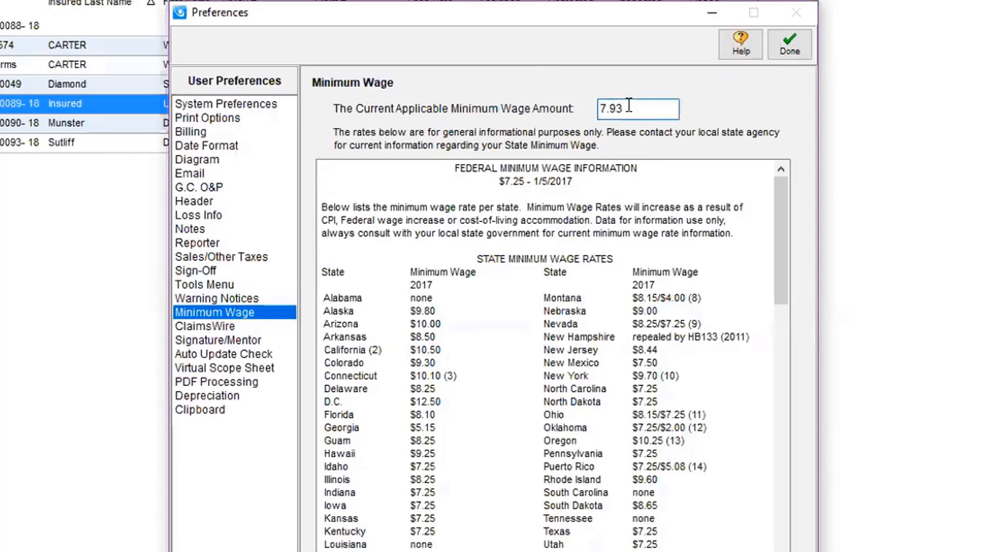
key("BackSpace")
key("BackSpace")
key("BackSpace")
key("BackSpace")
type("7.25")
key("Tab")
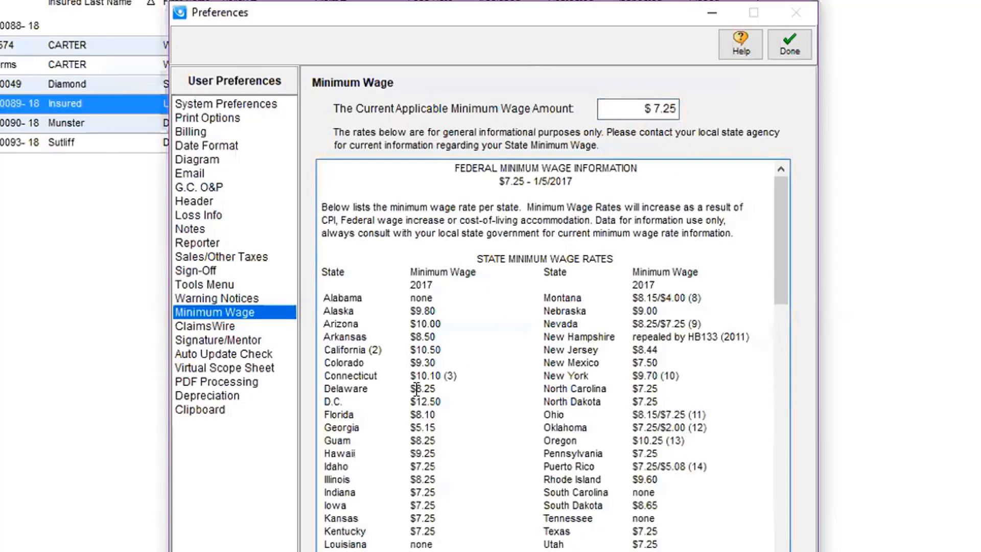
Review the remaining preferences from ClaimsWire through Clipboard, and finish by closing the Preferences window.
left_click(219, 327)
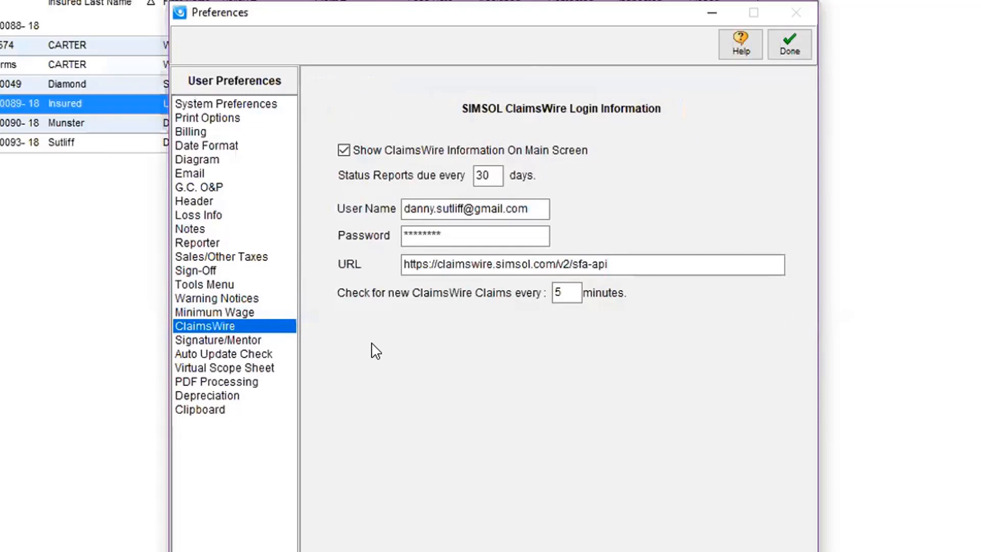
left_click(210, 340)
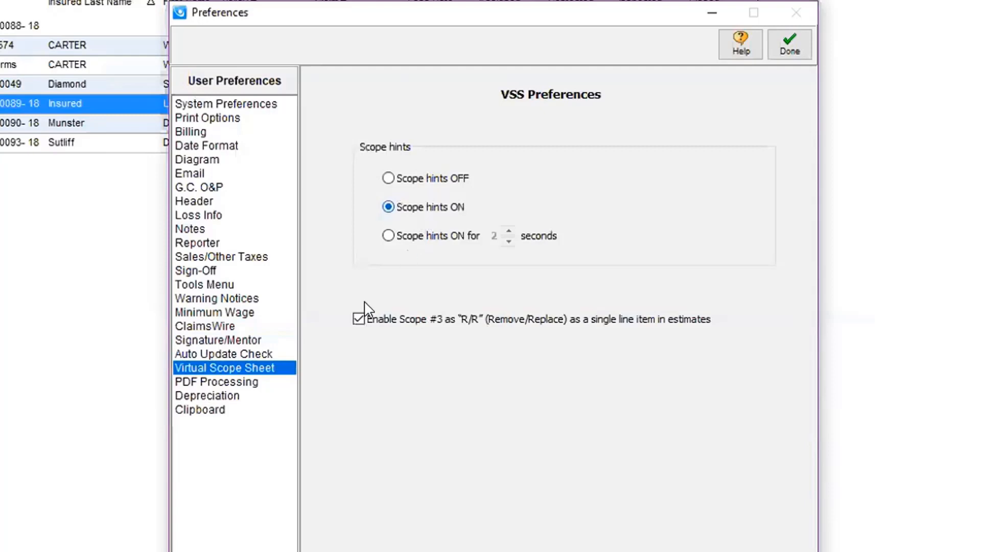
left_click(240, 382)
left_click(214, 396)
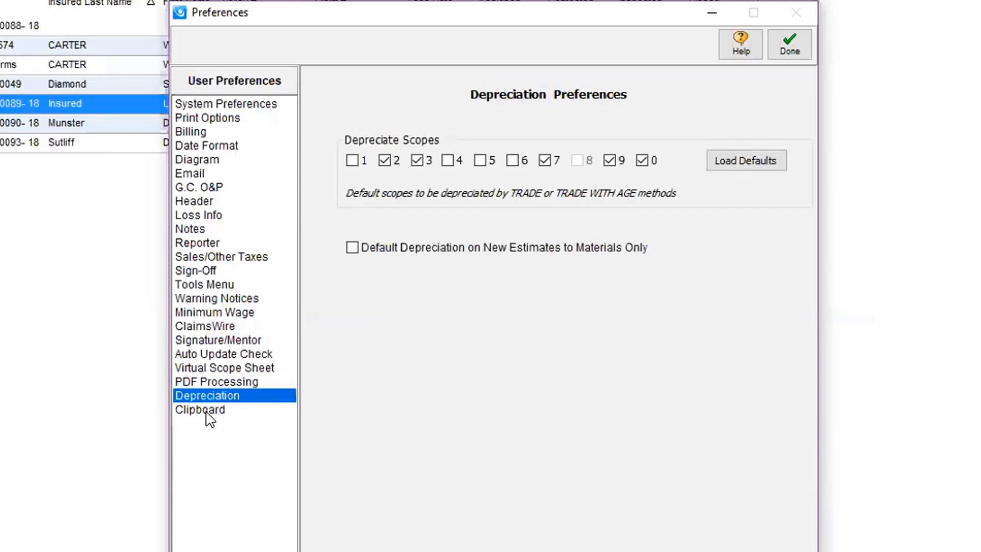
left_click(209, 412)
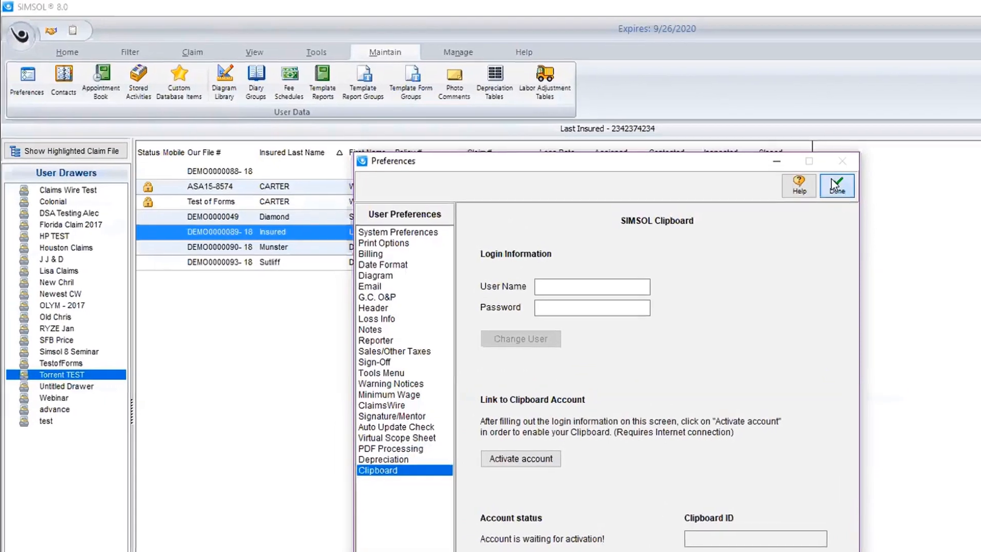
left_click(823, 153)
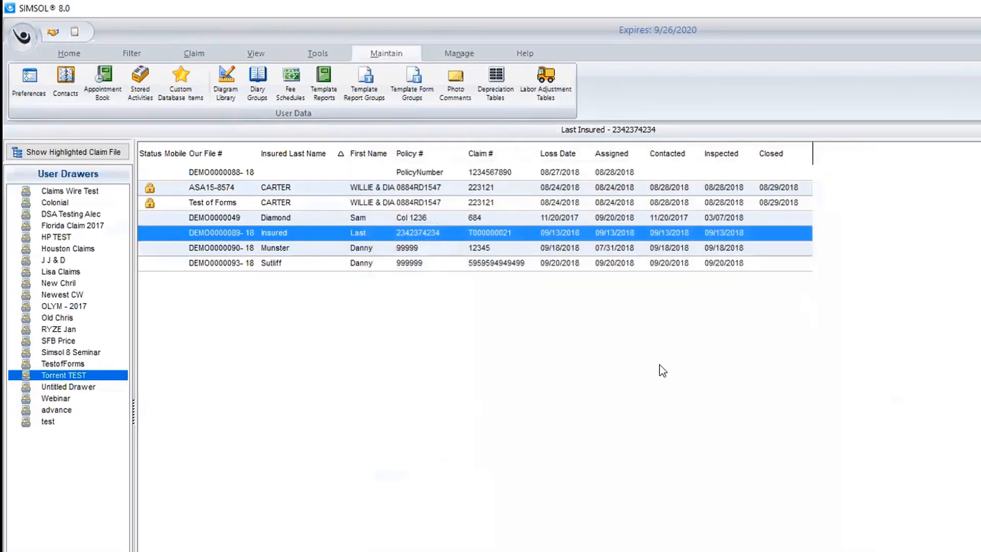